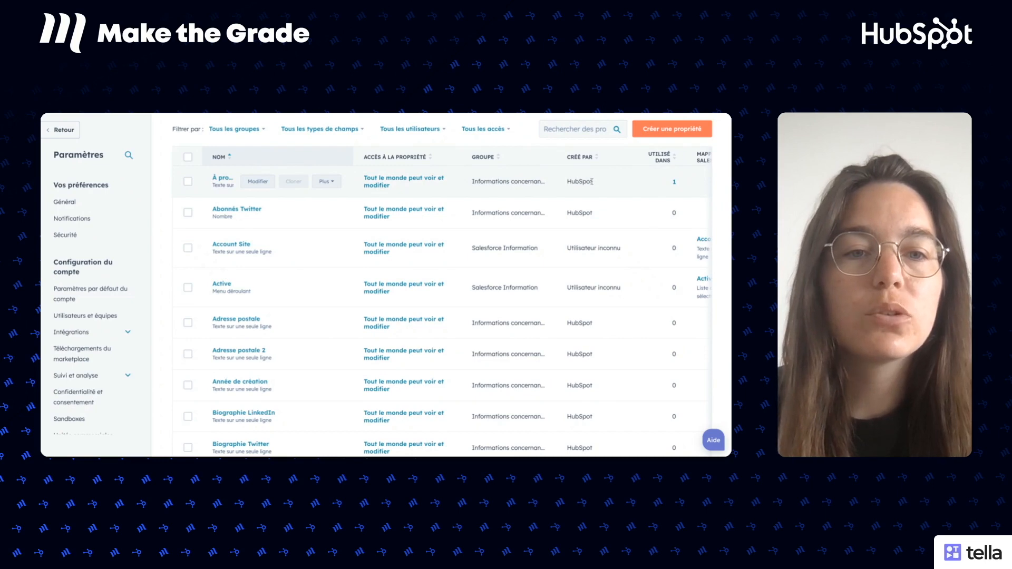
- Start creating a new property for the Entreprise object
scroll(591, 284, down, 2)
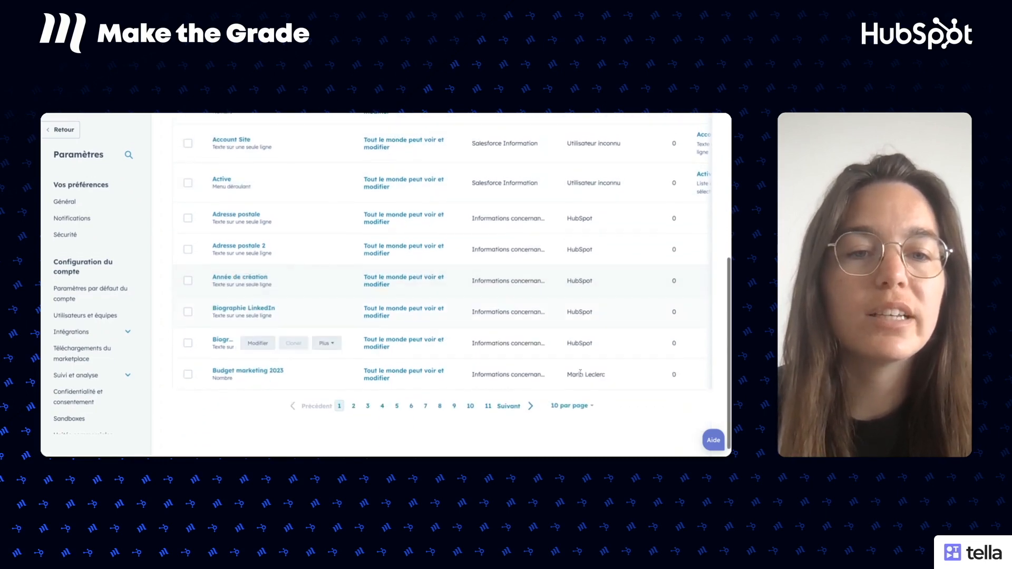
scroll(668, 285, up, 5)
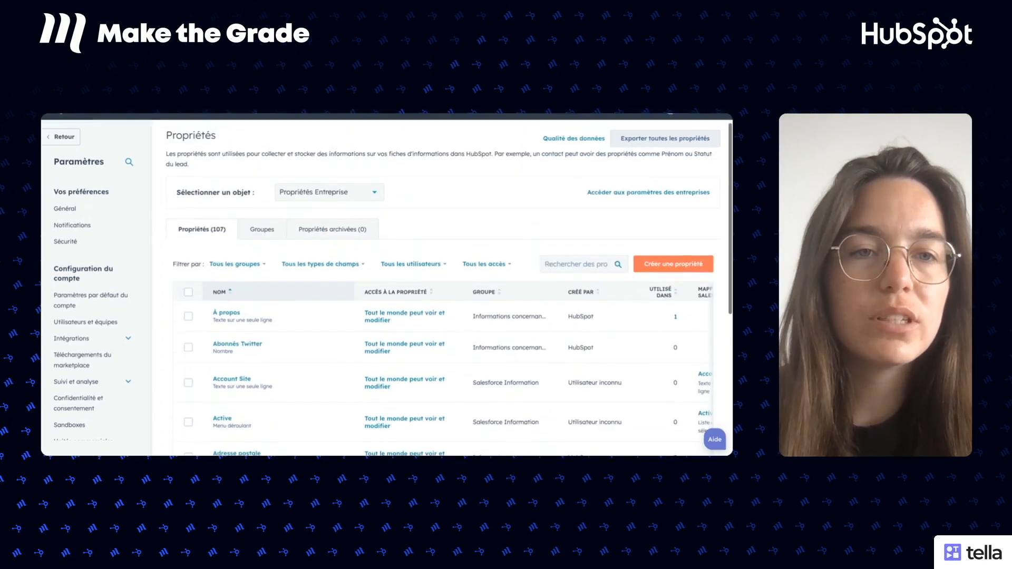
click(669, 283)
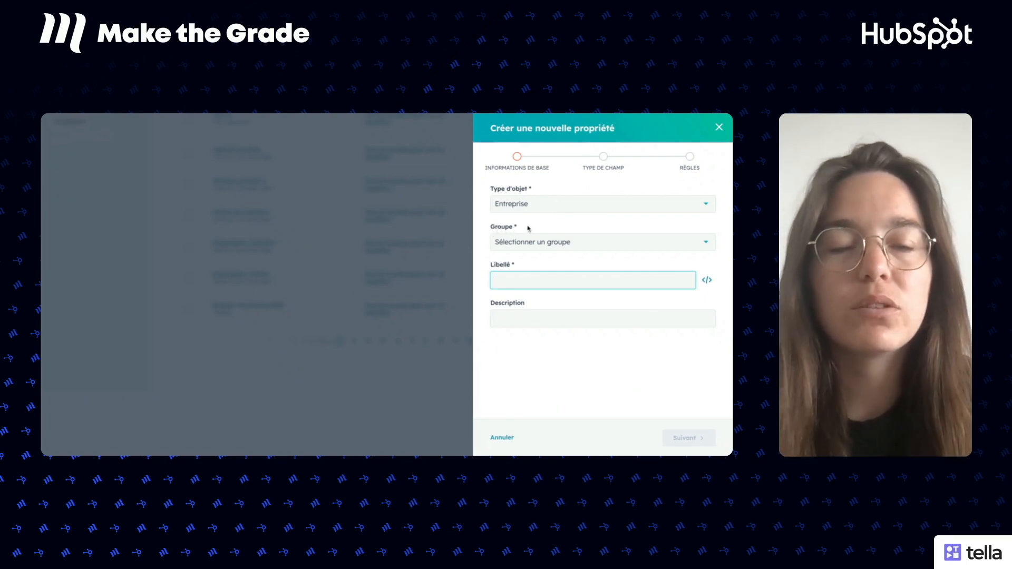
click(549, 115)
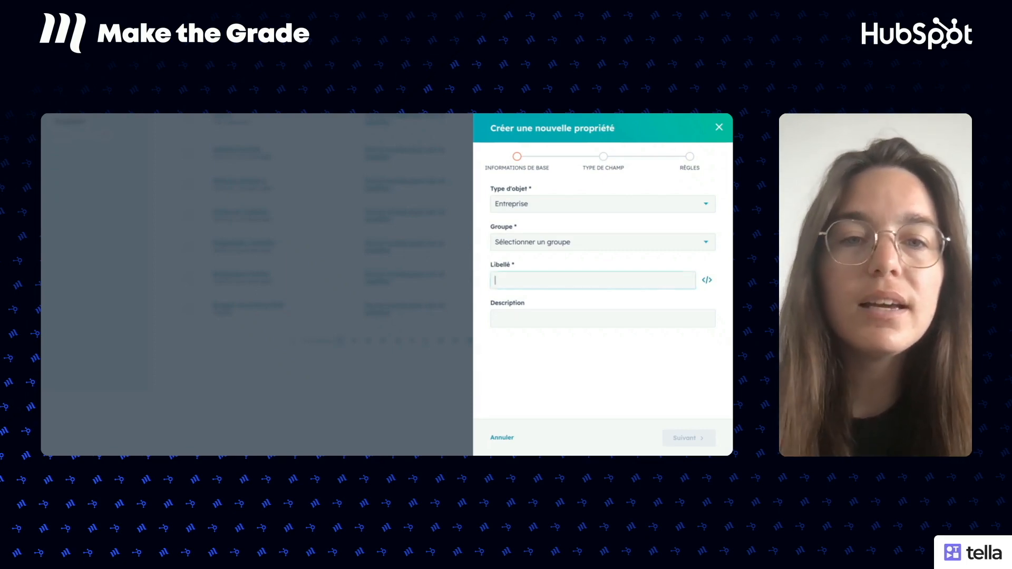
click(495, 280)
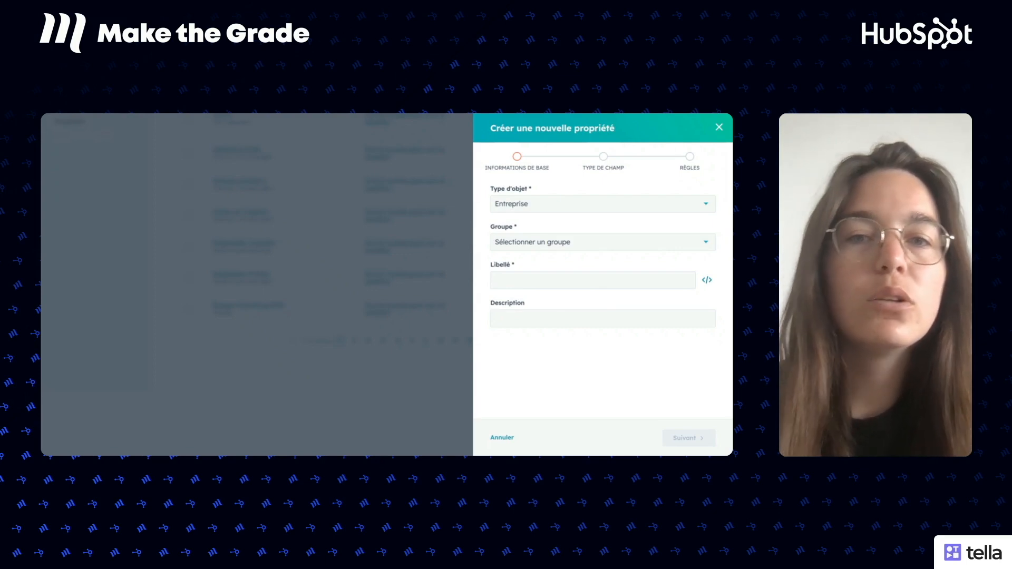
- Assign the property to the group "Informations concernant l'entreprise" and label it "Nombre d'utilisateurs potentiels"
click(549, 247)
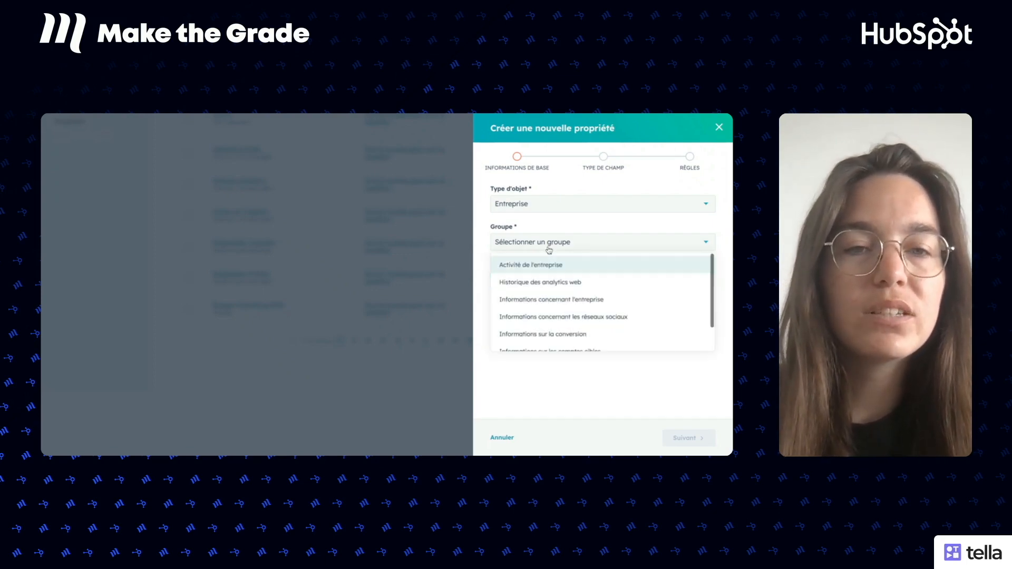
click(545, 300)
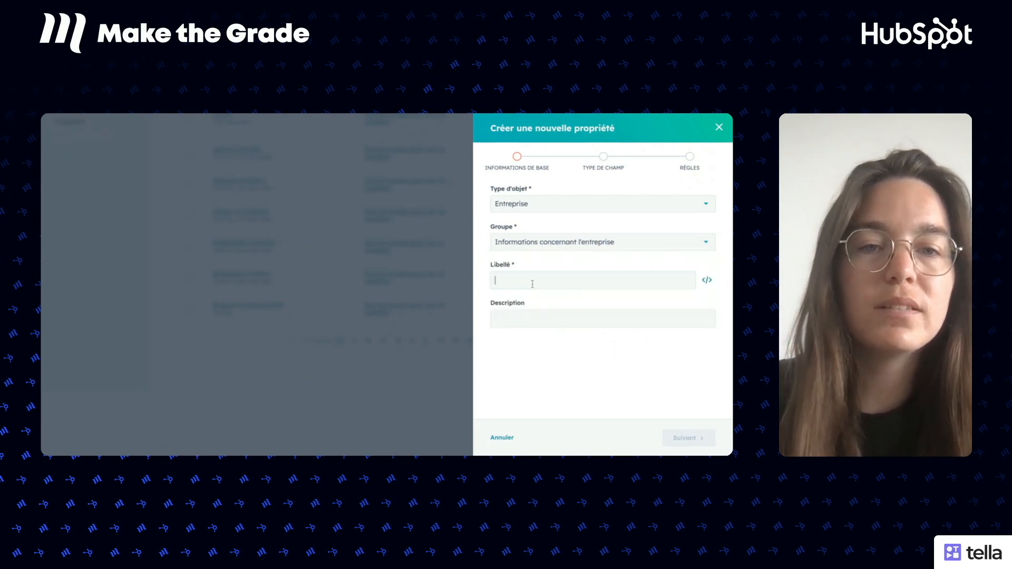
click(533, 284)
text(N)
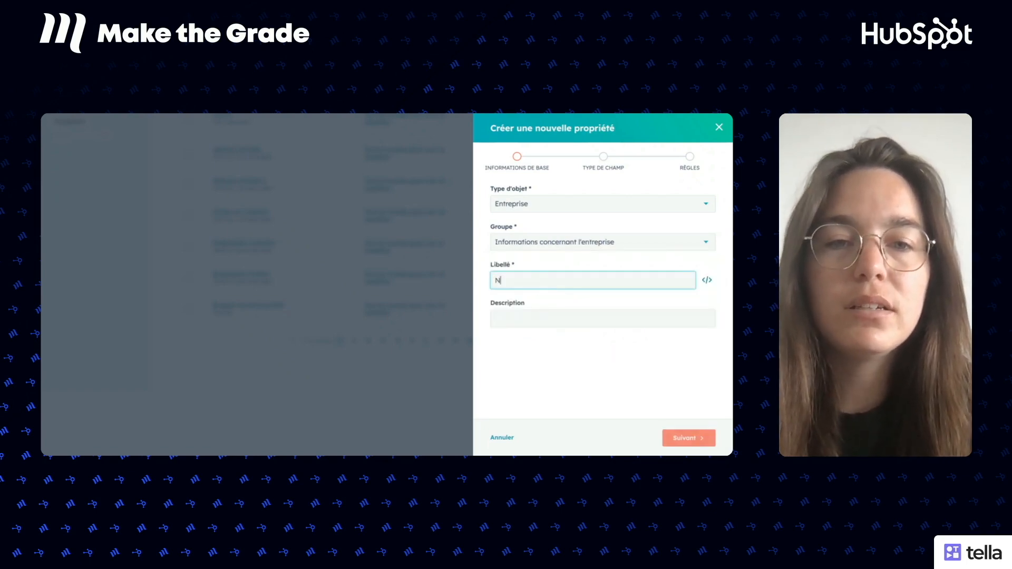
text(ombre d'utilisateurs potentiels)
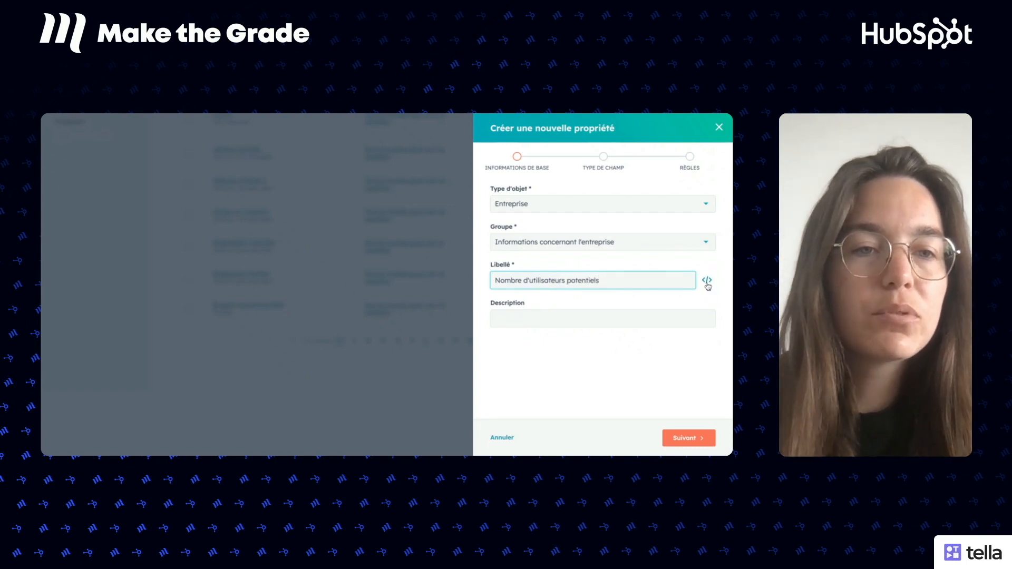
- Change the property's internal name to "nombre_utilisateurs_potentiels" and save it
click(707, 281)
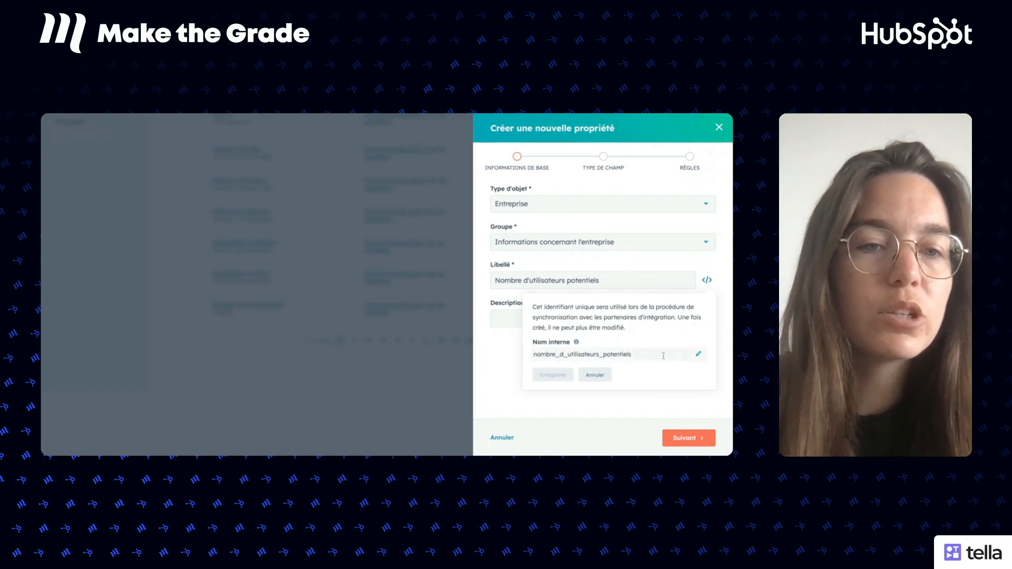
click(699, 354)
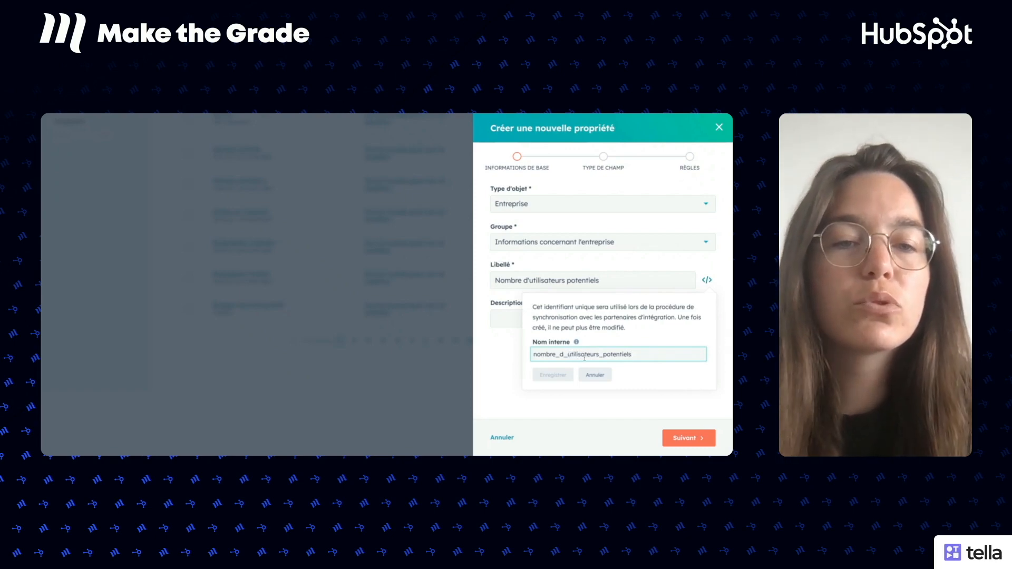
key(BackSpace)
key(BackSpace)
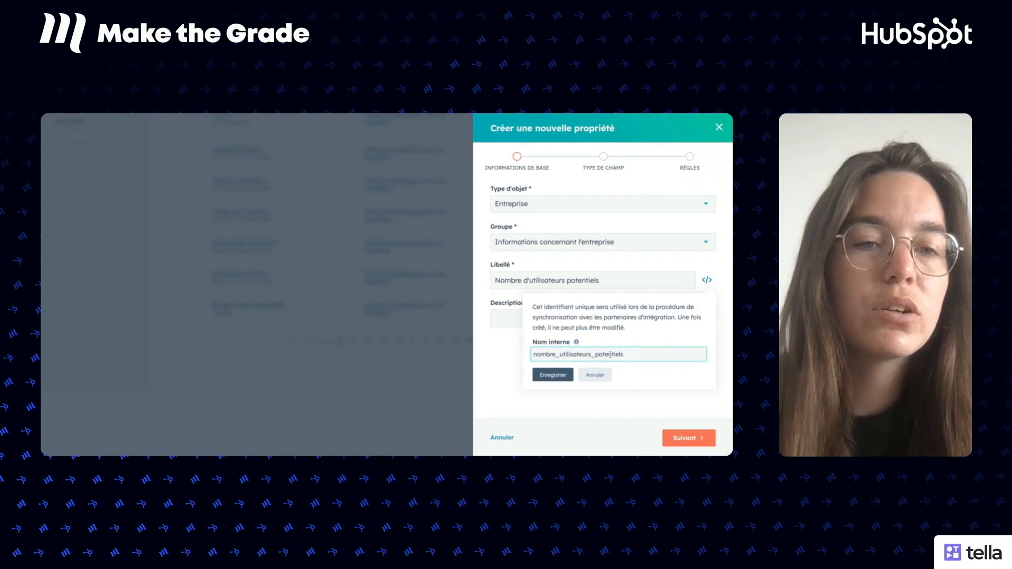
click(551, 375)
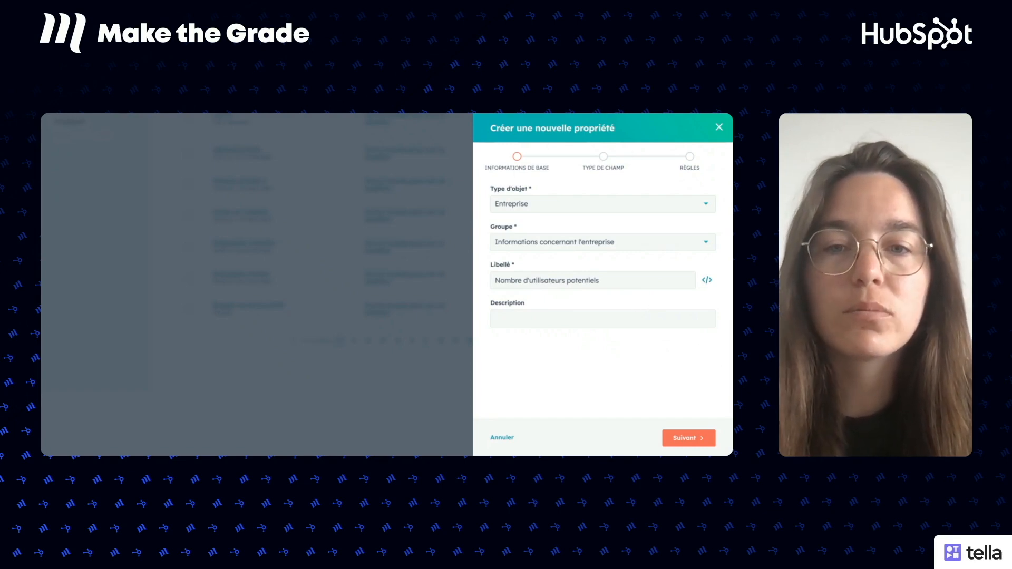
- Describe the property as "Estimation du nombre d'utilisateurs potentiels de notre solution" and continue to the field type stage
click(516, 317)
text(Estim)
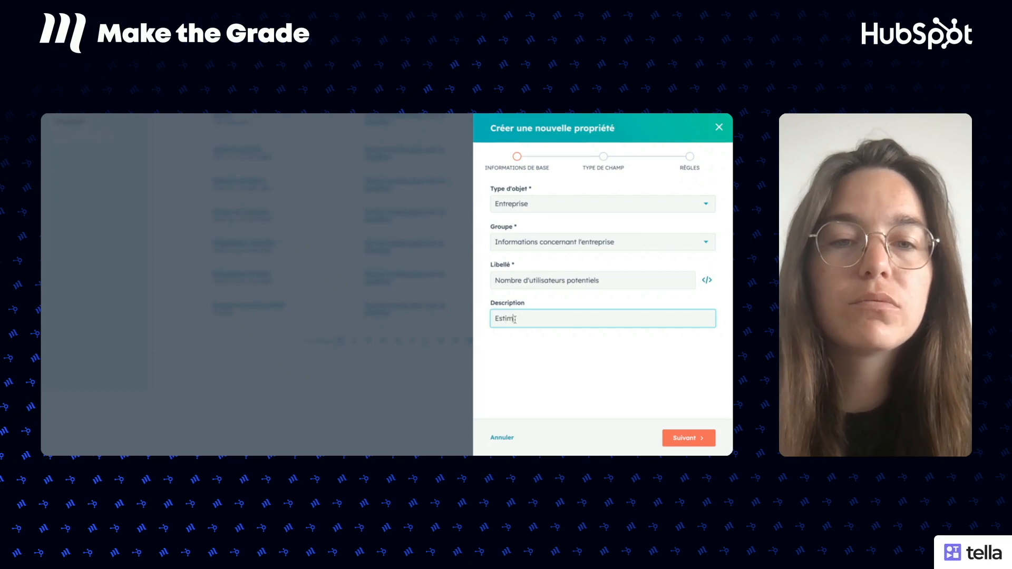
text(ation du nombre d'utilis)
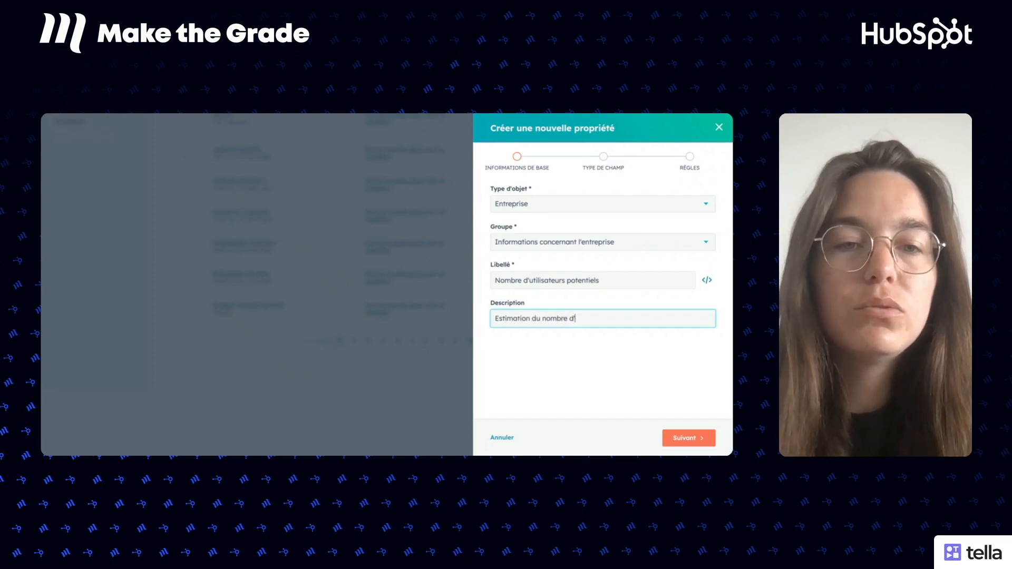
text(ate)
key(BackSpace)
key(BackSpace)
key(BackSpace)
key(BackSpace)
text(i)
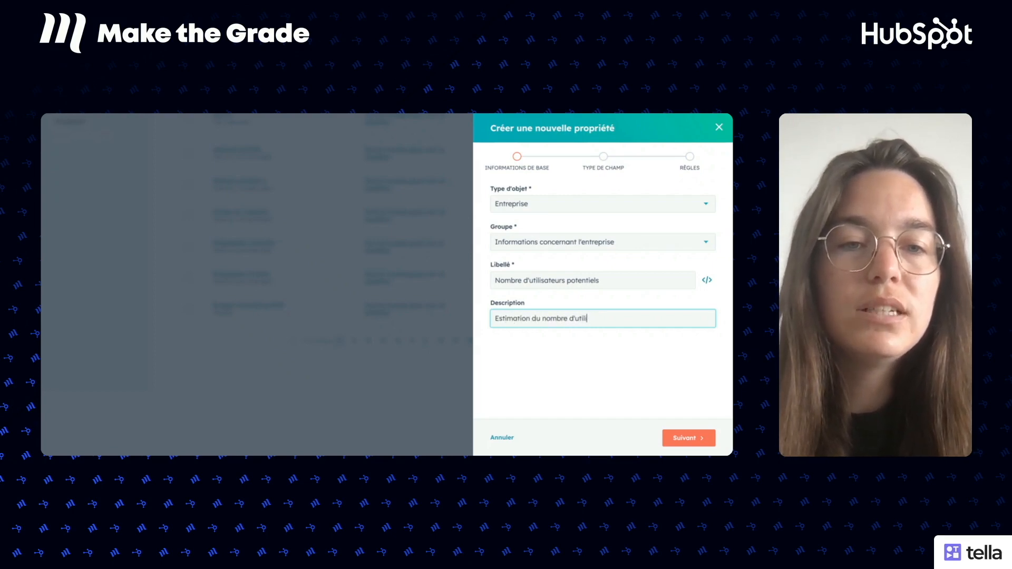
text(sateurs poten)
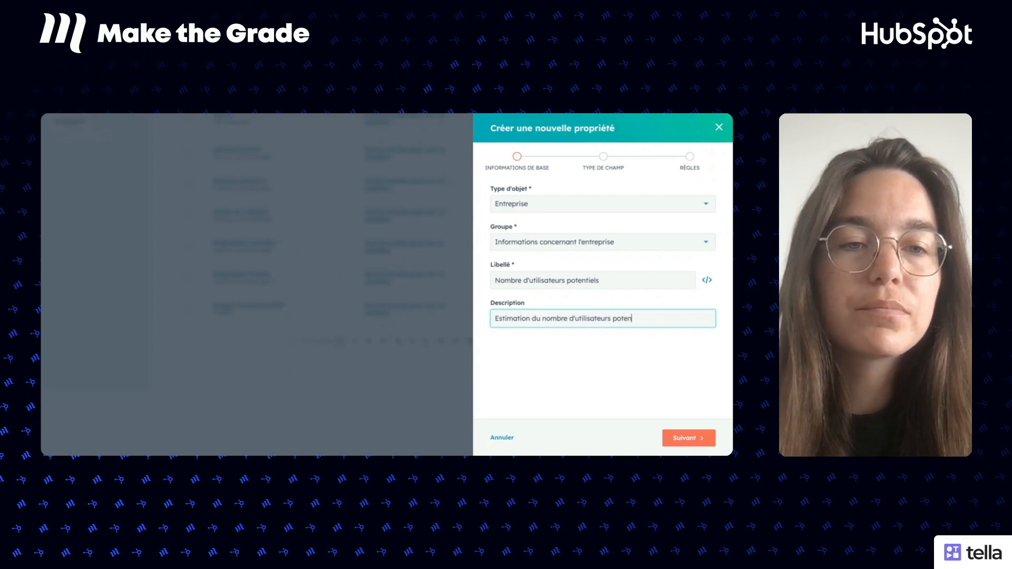
text(tiel sde)
key(BackSpace)
key(BackSpace)
key(BackSpace)
key(BackSpace)
text(s )
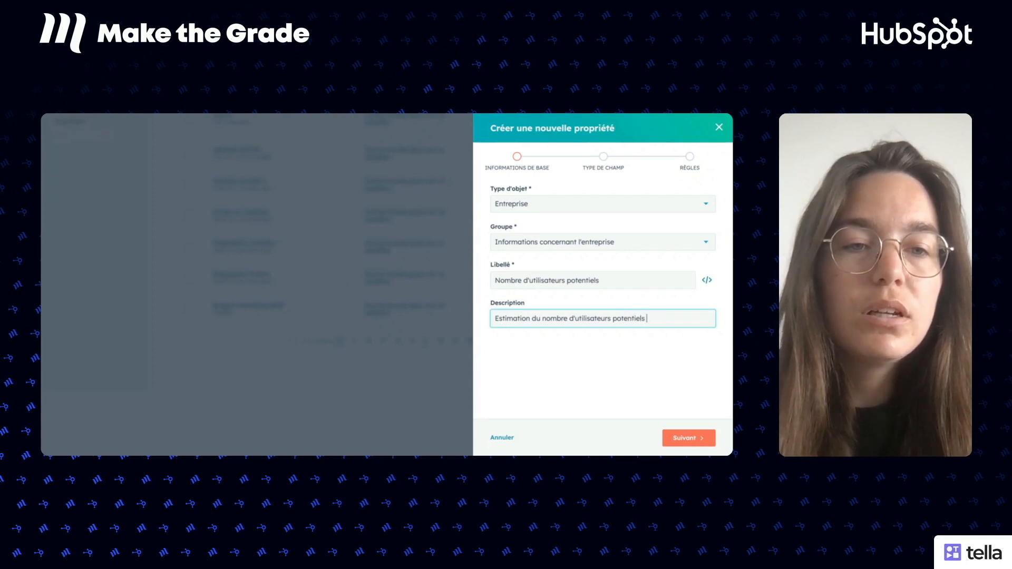
text(de notre solution)
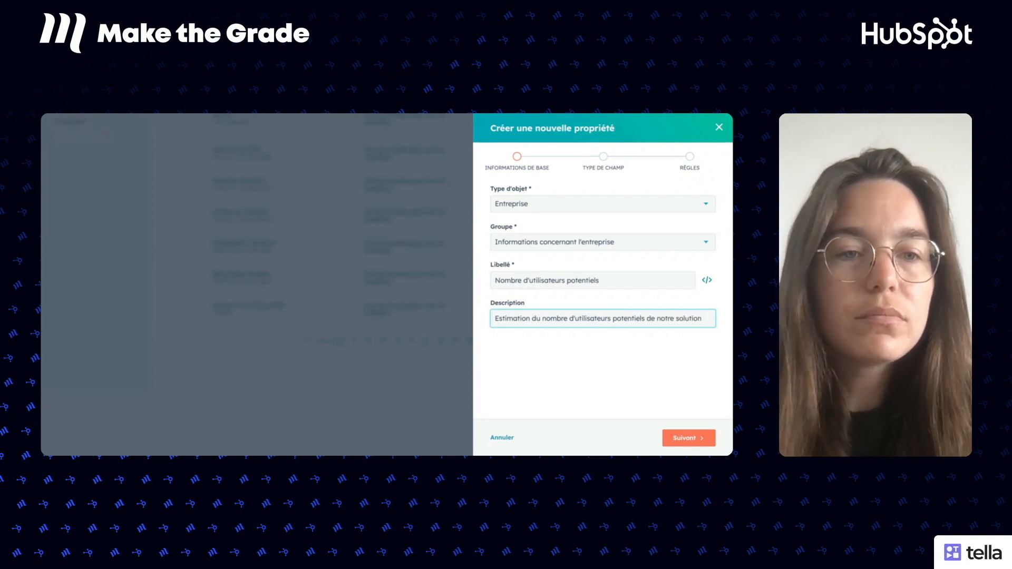
click(689, 438)
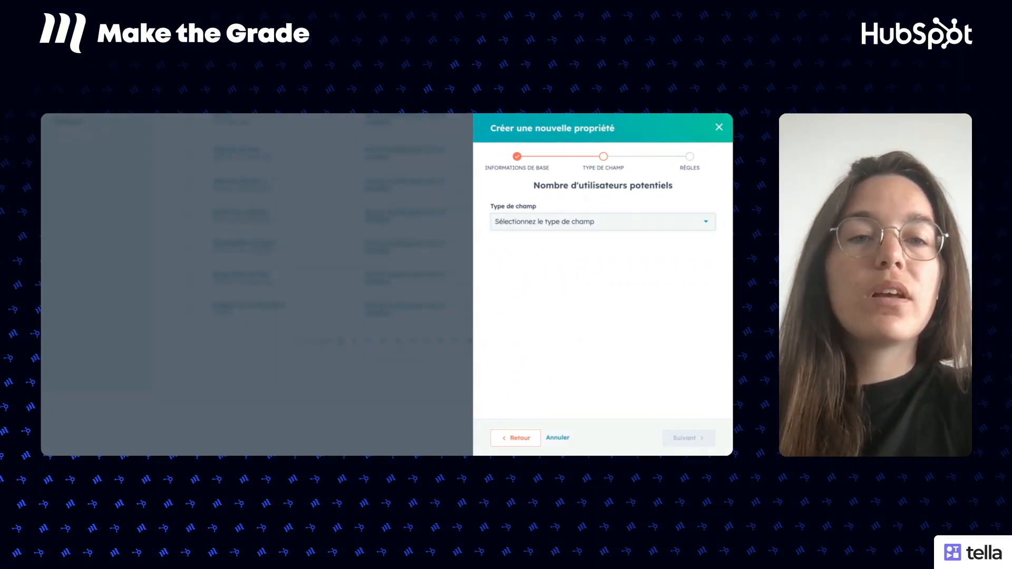
- Look through the available field types and set the property's field type to Menu déroulant
click(563, 221)
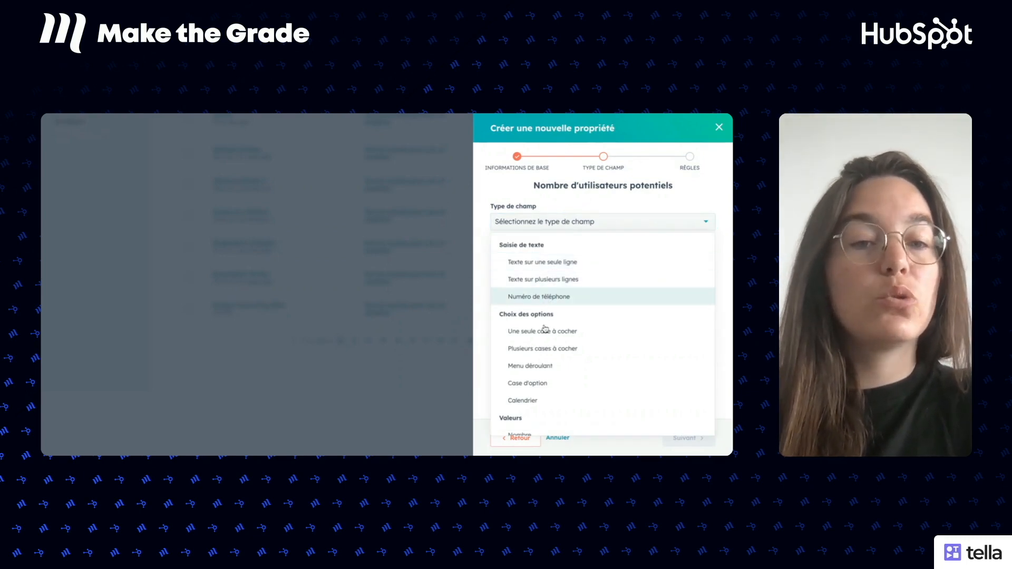
scroll(543, 390, down, 1)
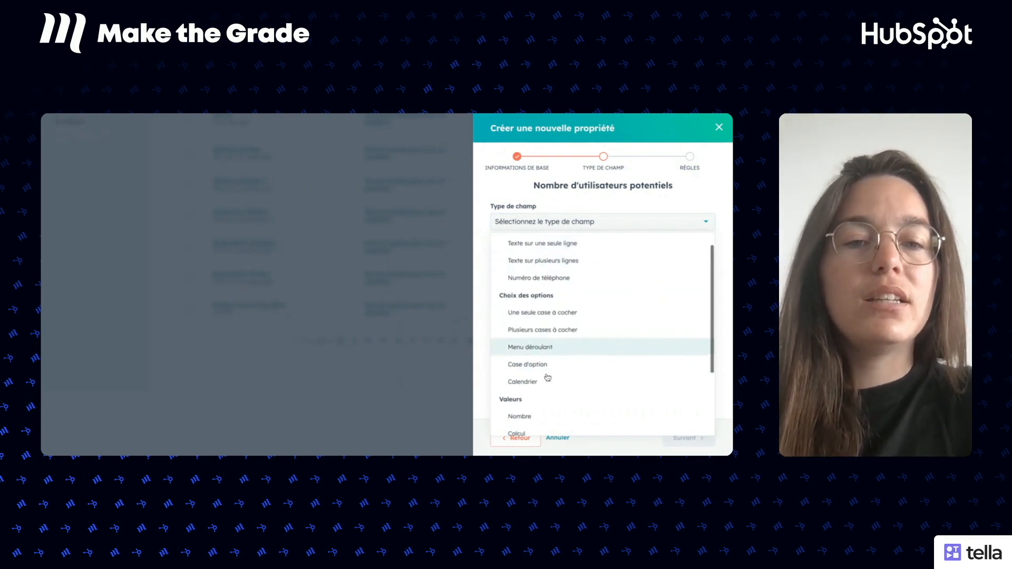
scroll(544, 395, down, 3)
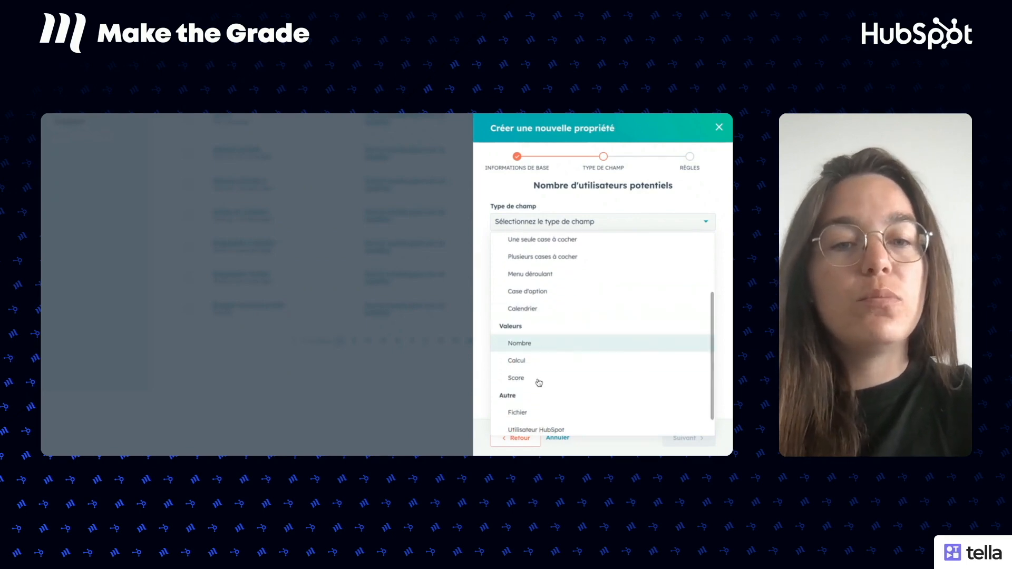
scroll(539, 389, down, 1)
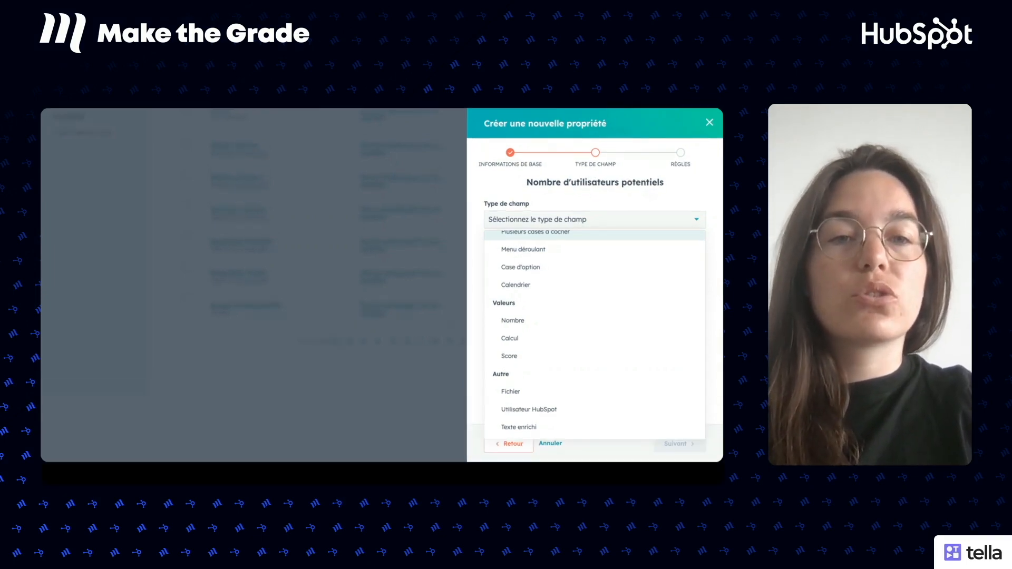
scroll(543, 269, up, 1)
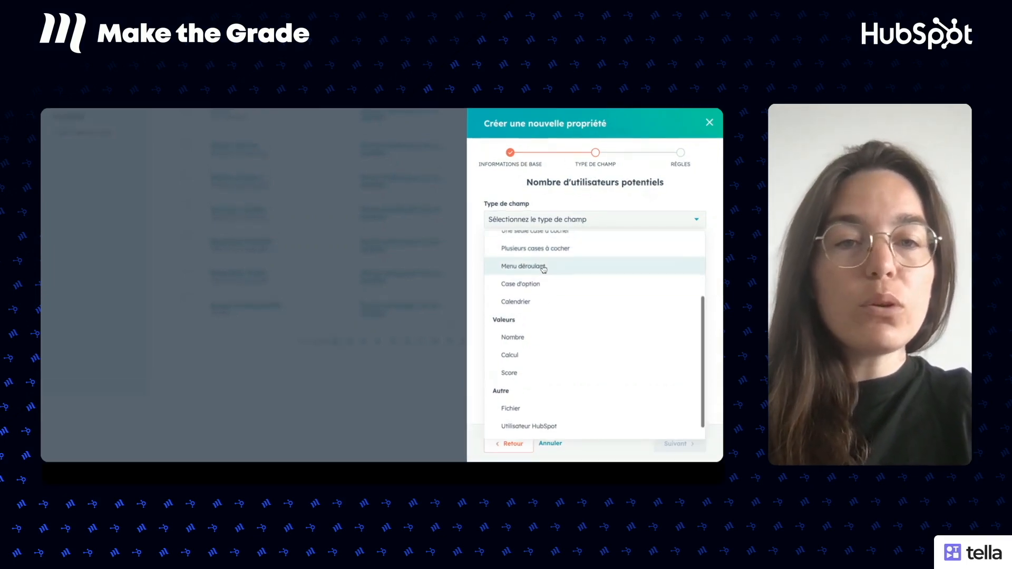
click(543, 269)
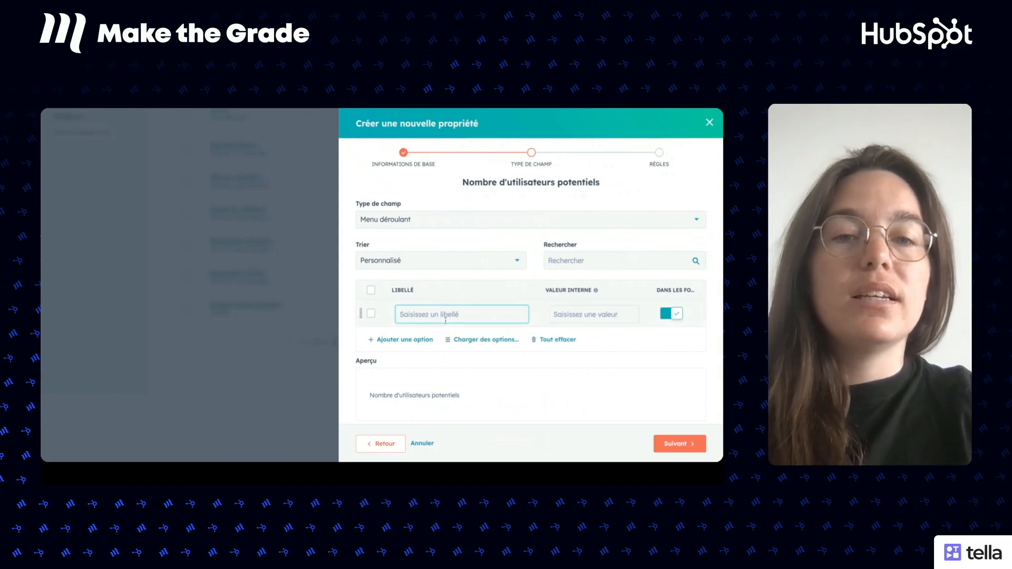
scroll(446, 321, down, 1)
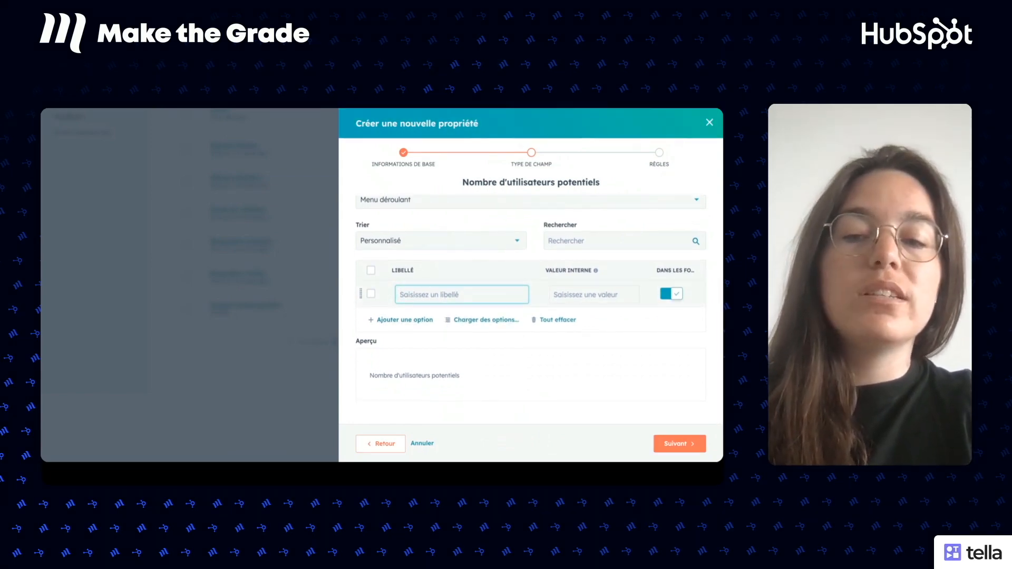
text(PACA)
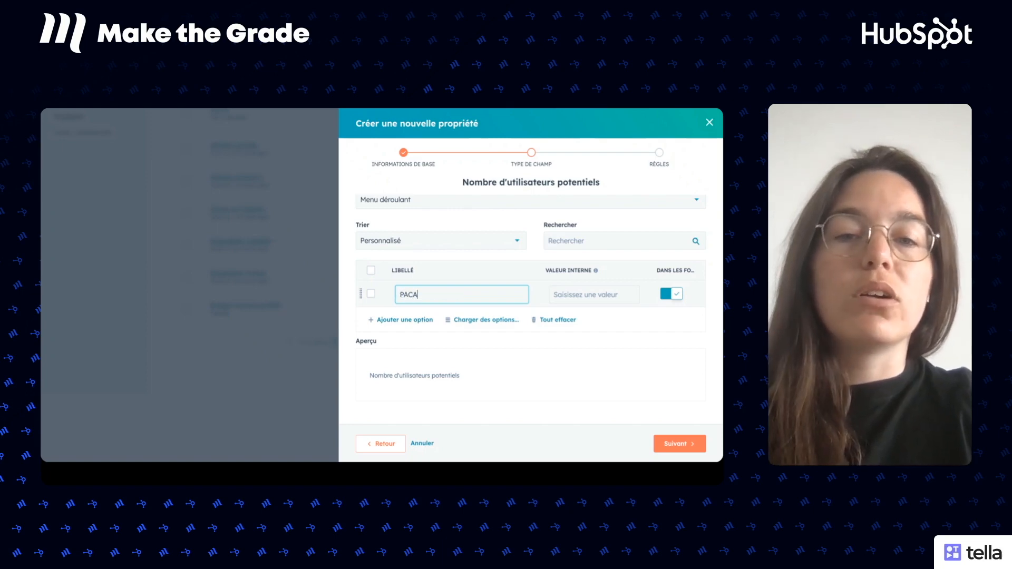
key(BackSpace)
key(BackSpace)
key(BackSpace)
key(BackSpace)
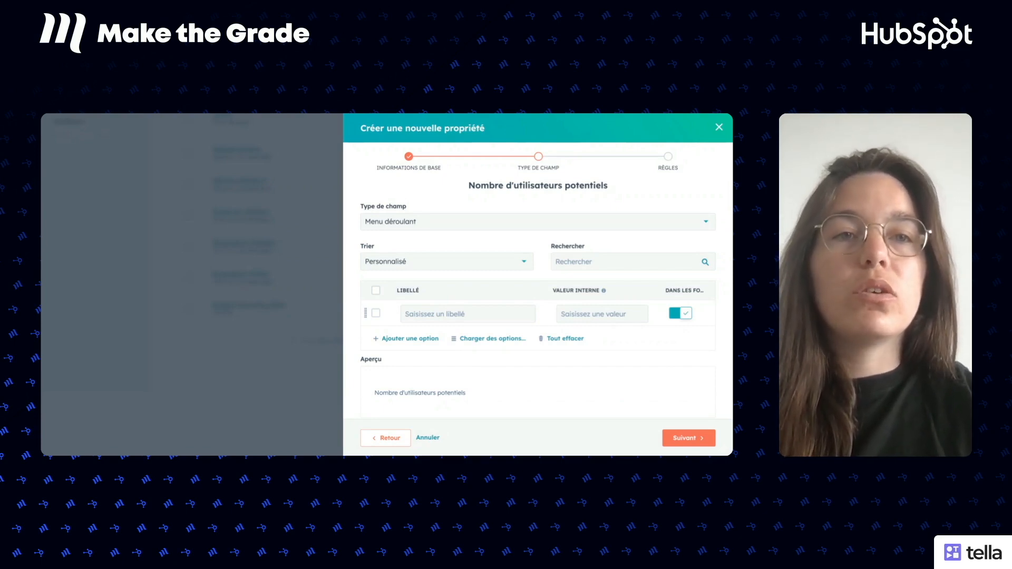
- Try the Nombre field type, view its number format choices, and return the field type to Menu déroulant
click(486, 222)
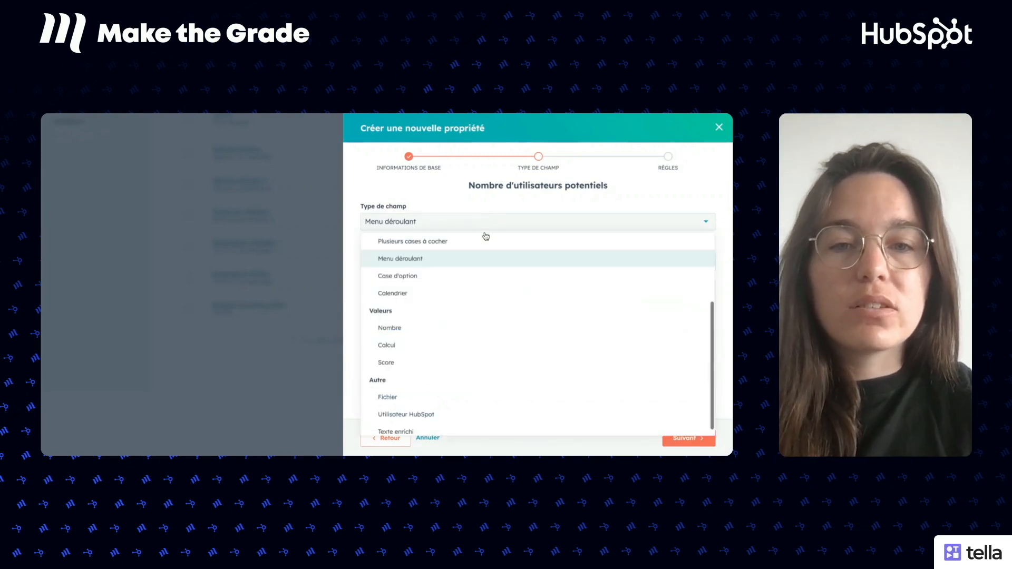
click(467, 329)
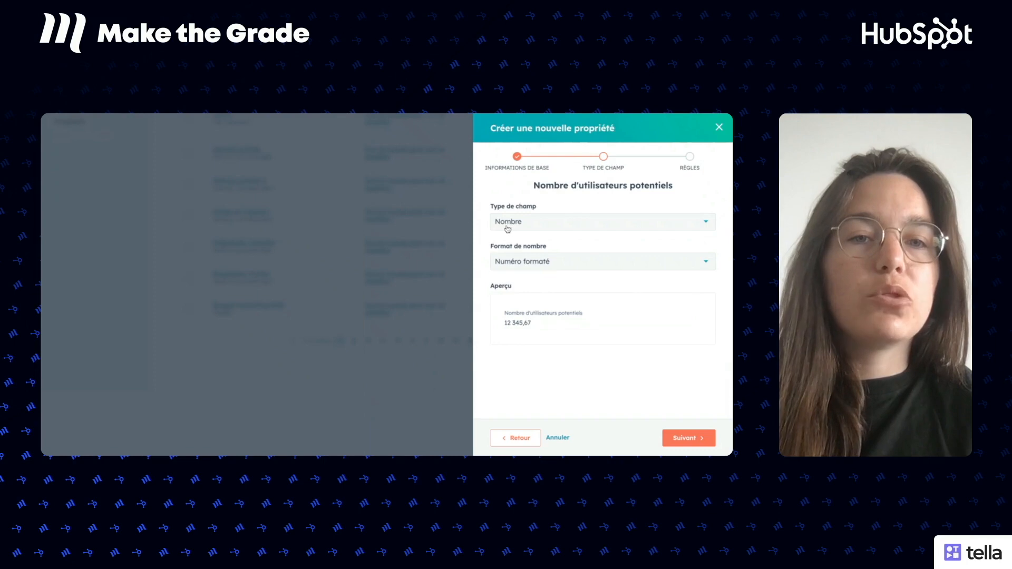
click(528, 266)
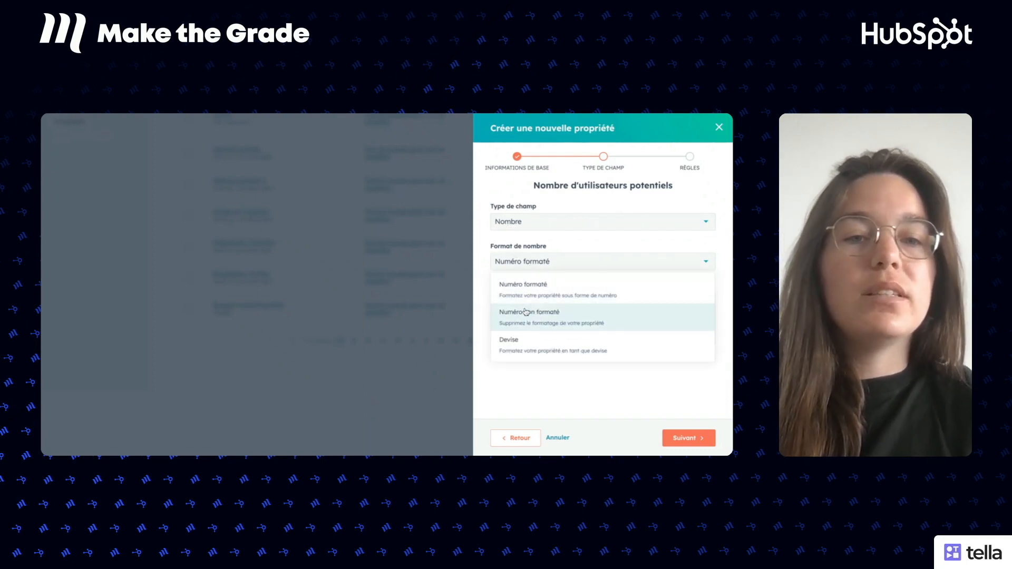
click(530, 224)
click(531, 251)
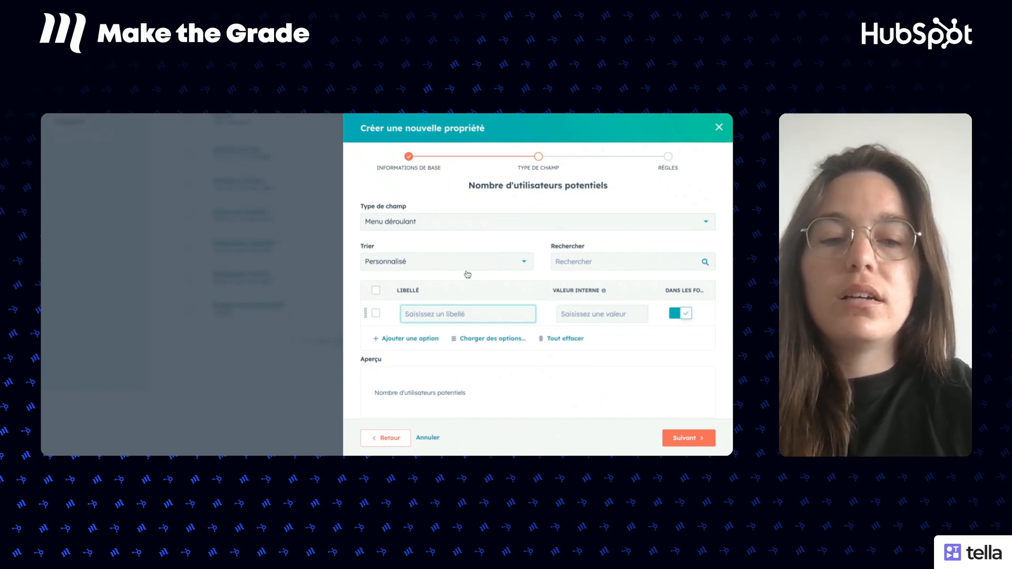
- Label the first dropdown option "1 à 5" and add a second, empty option
text(1 à 6)
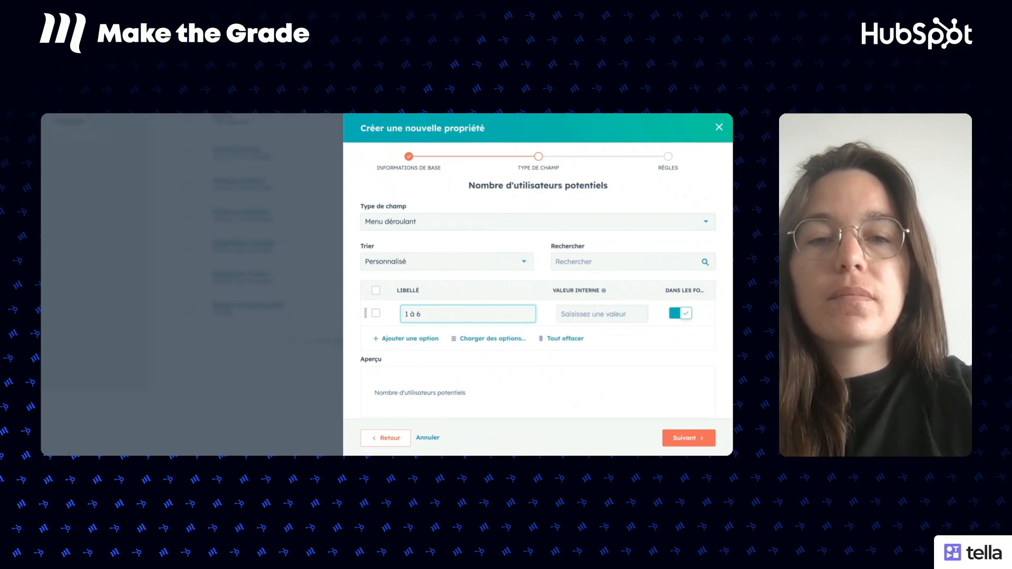
key(BackSpace)
text(5)
click(417, 340)
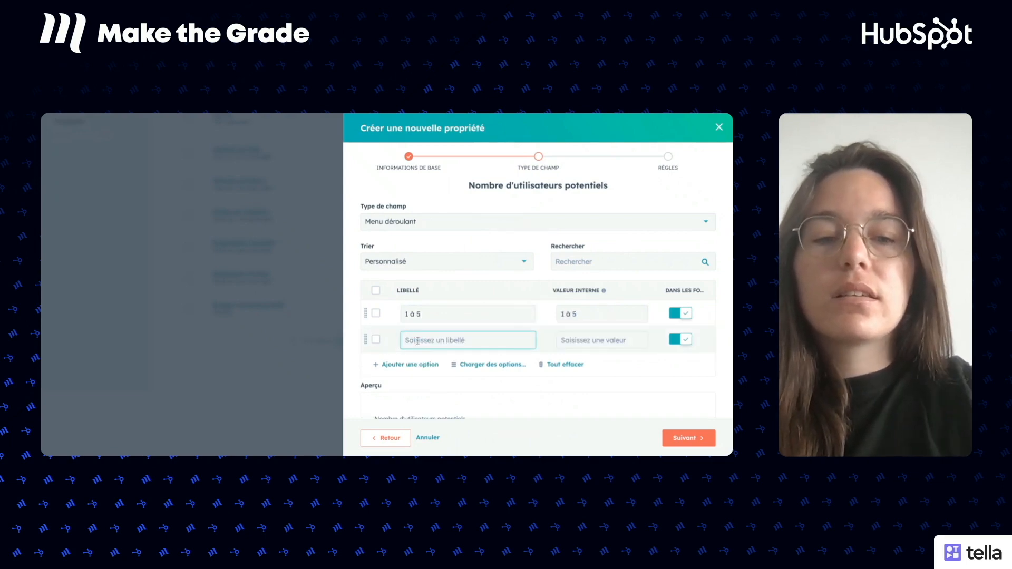
- Label the second dropdown option "5 à 20" and add two more options labelled "20 à 50" and "50 et plus"
text(5 à 20)
click(400, 365)
text(20 à 50)
click(386, 393)
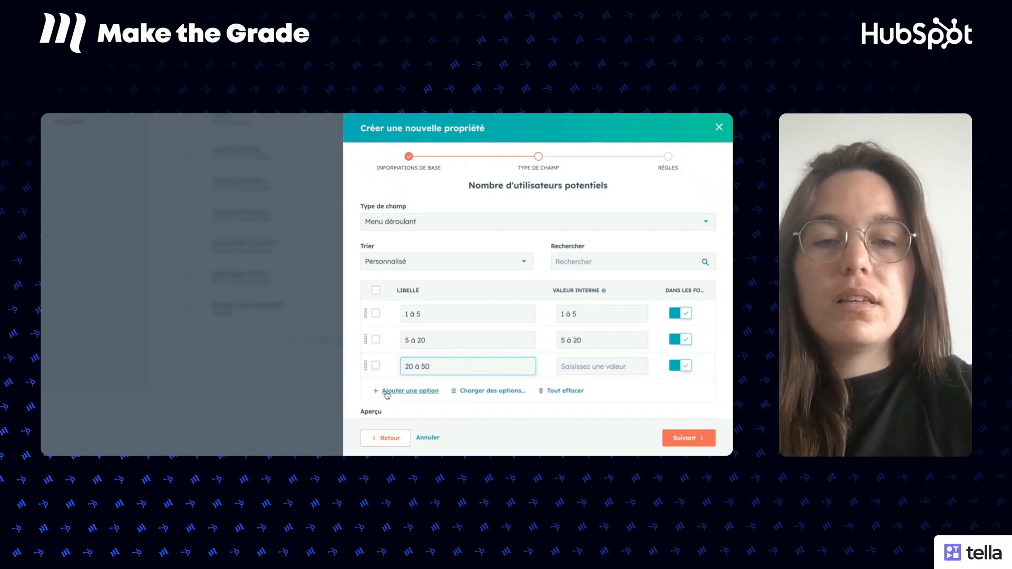
text(50 et plus)
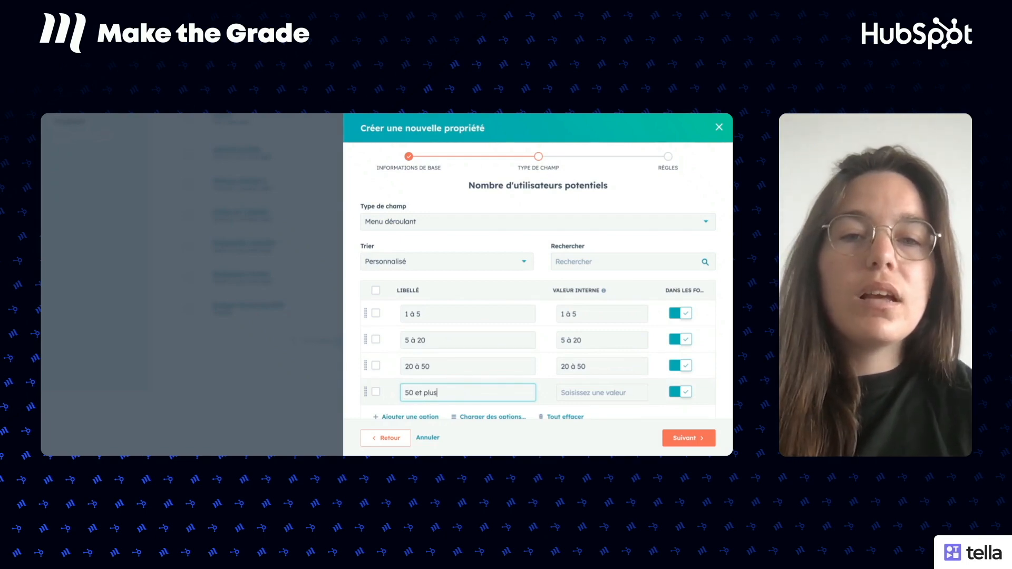
click(461, 378)
scroll(401, 316, down, 2)
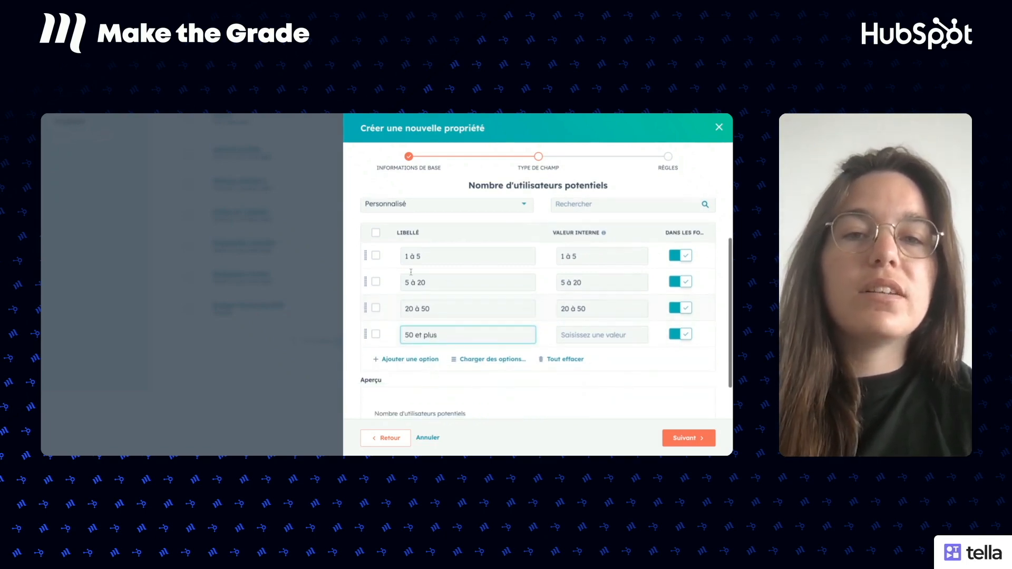
scroll(355, 244, up, 2)
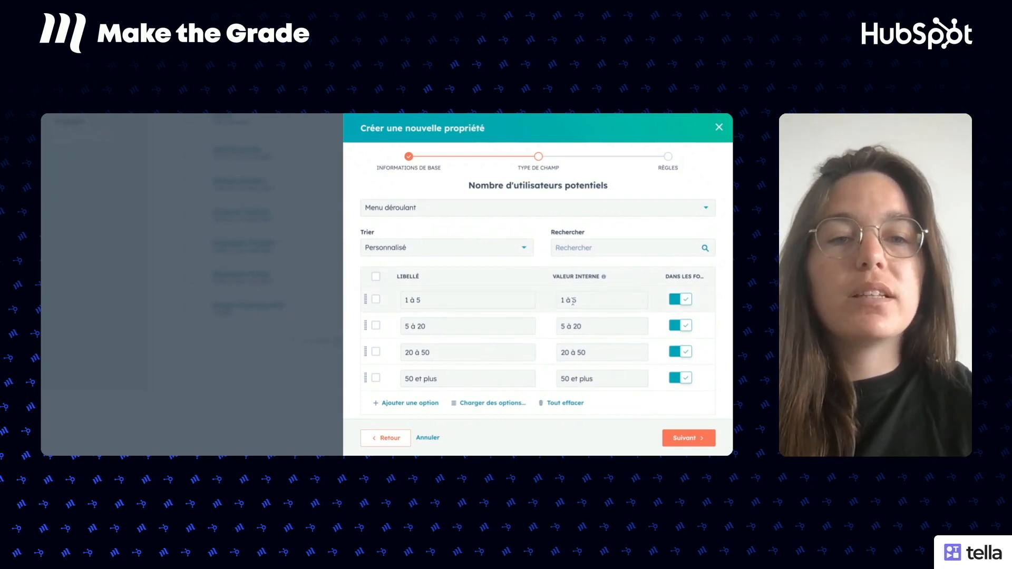
- Change the internal value of the "1 à 5" option to "1_a_5"
click(573, 302)
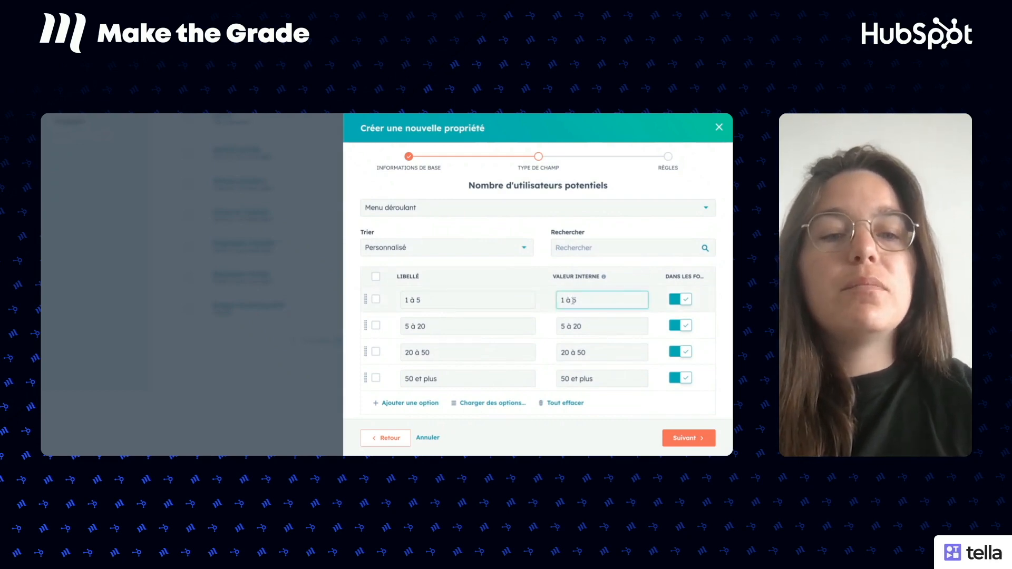
key(BackSpace)
key(BackSpace)
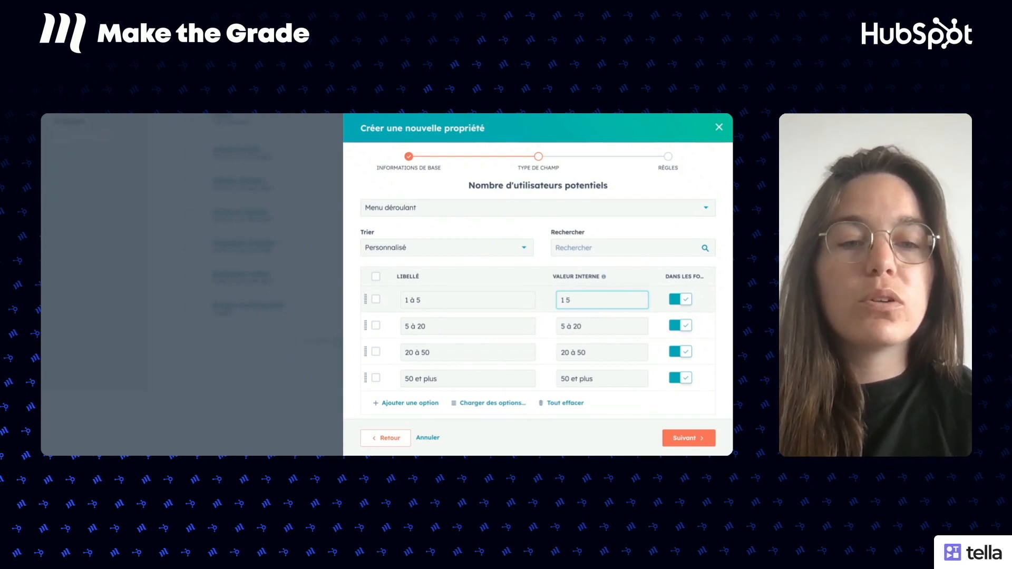
key(BackSpace)
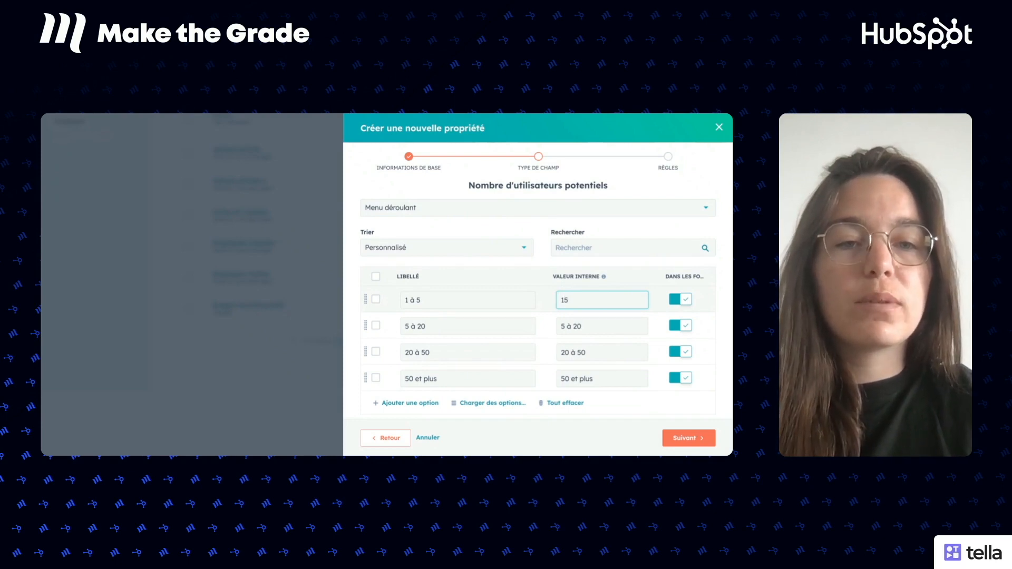
text(_a_)
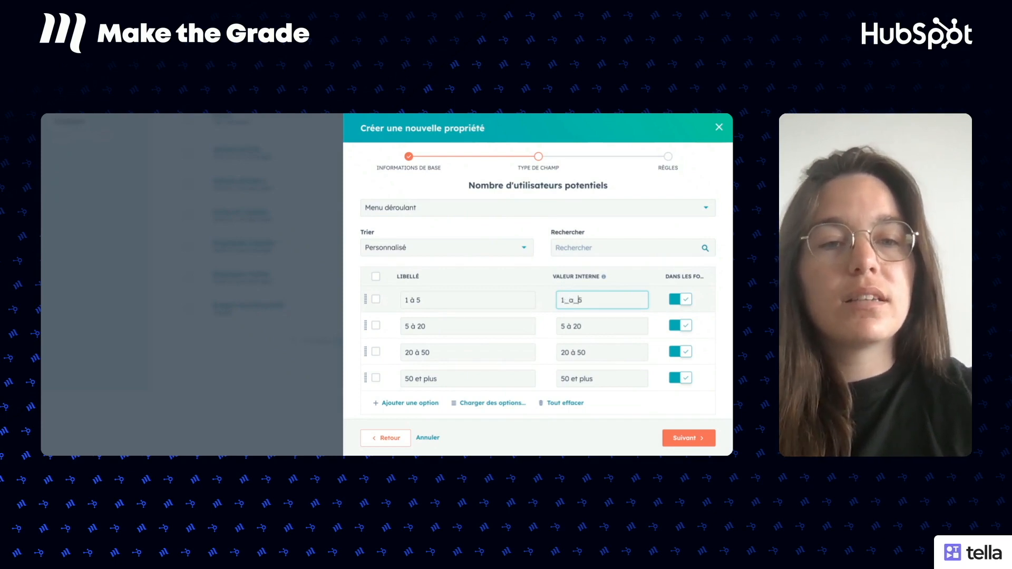
- Set the internal values of the "5 à 20" and "20 à 50" options to "5_a_20" and "20_a_50"
click(574, 327)
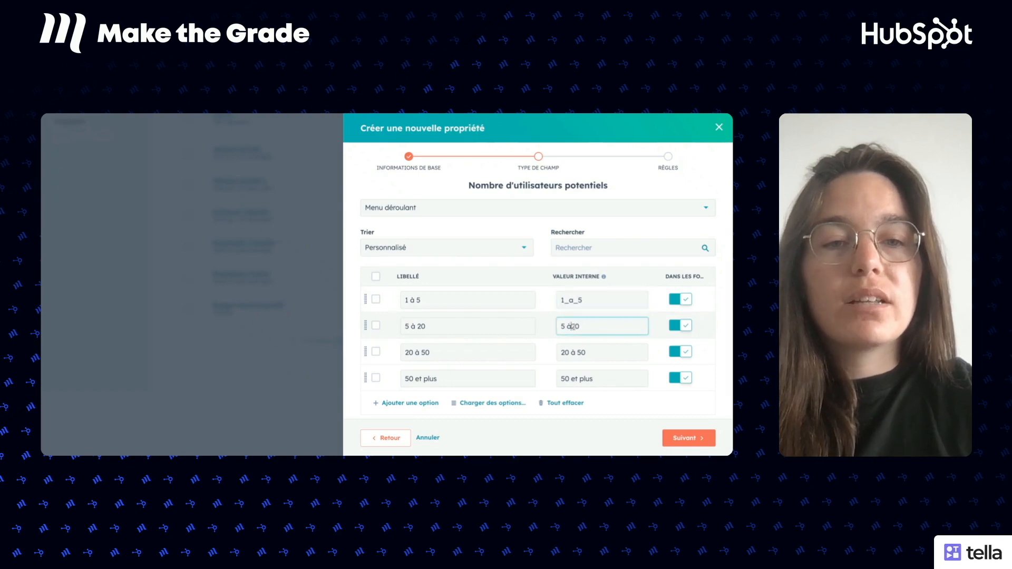
key(BackSpace)
key(BackSpace)
key(BackSpace)
text(_a_)
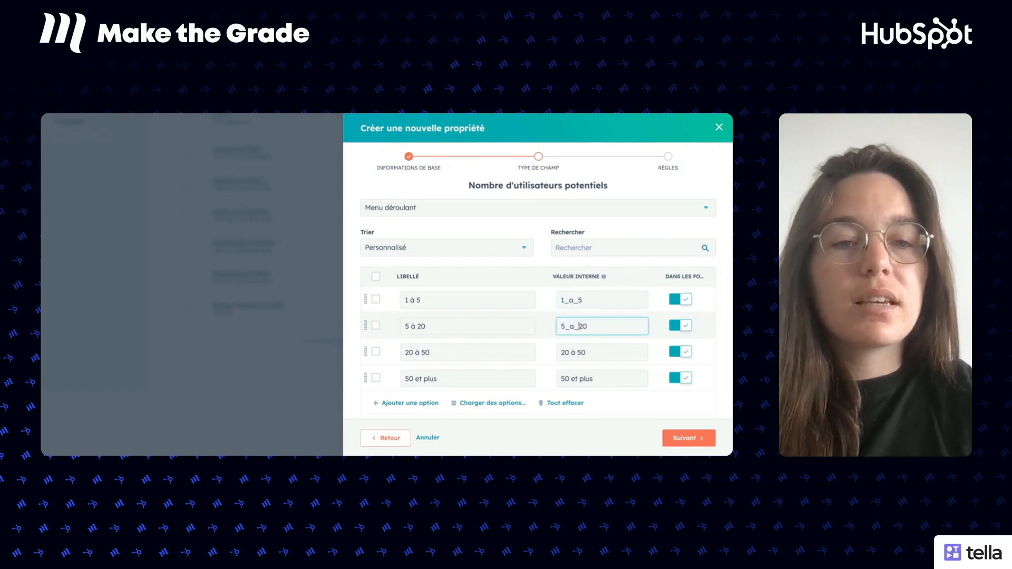
click(575, 352)
key(BackSpace)
key(BackSpace)
key(BackSpace)
text(_a_)
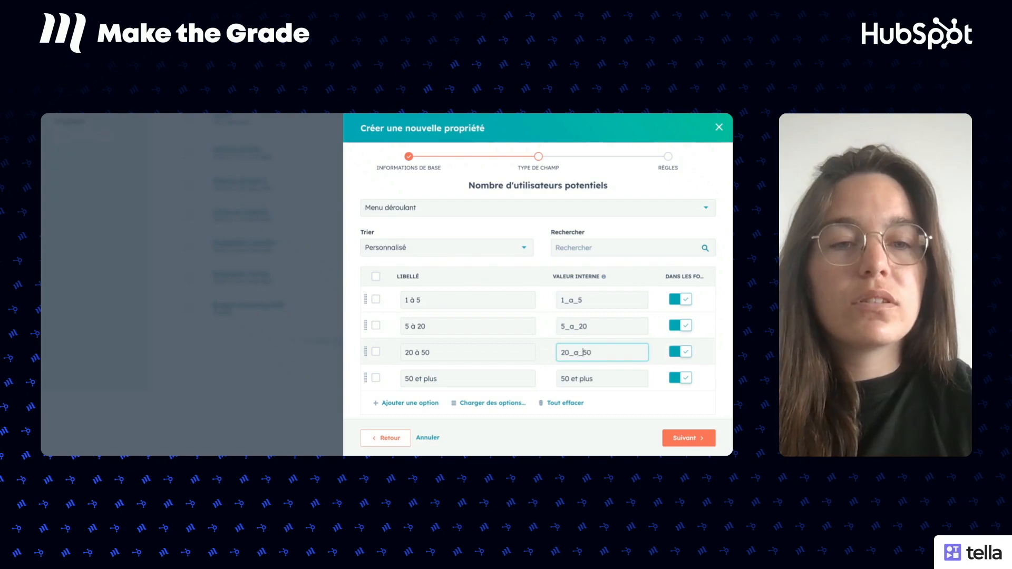
- Change the internal value of the "50 et plus" option to "50_et_plus"
click(580, 380)
click(580, 380)
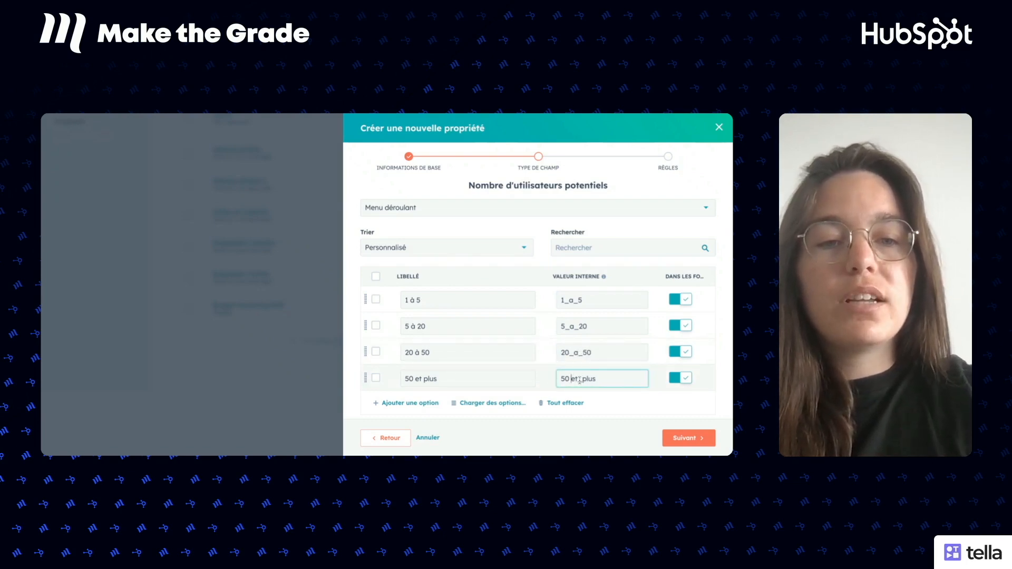
text(_)
key(BackSpace)
text(_et_)
- Check the dropdown's choices in the property preview and continue to the rules stage
scroll(538, 306, down, 2)
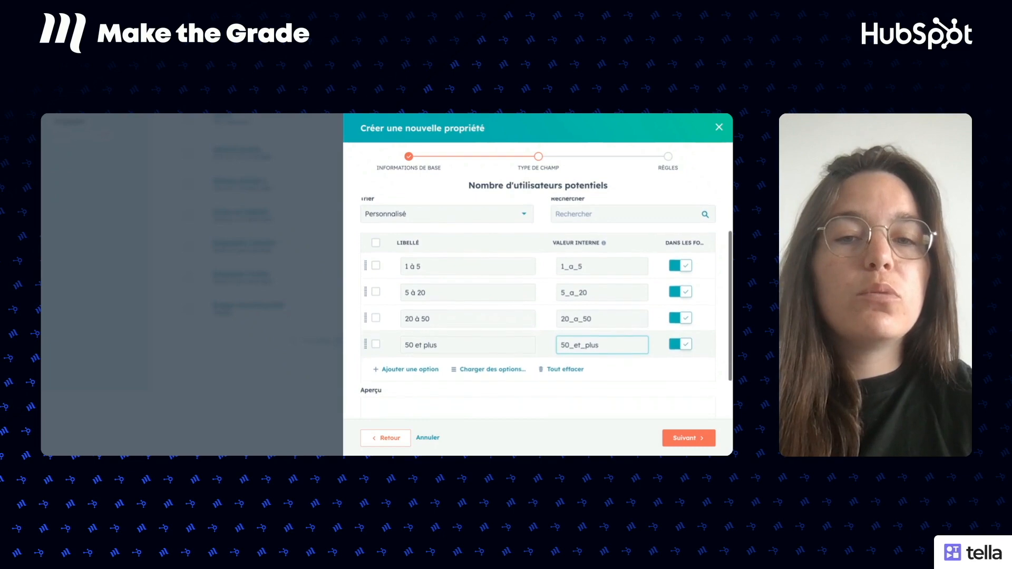
scroll(501, 332, down, 1)
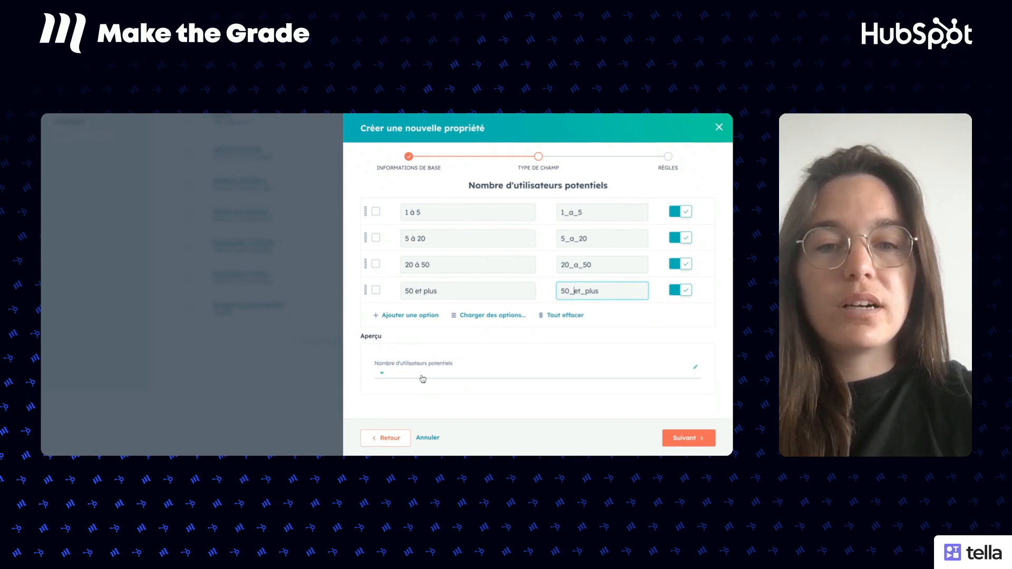
click(423, 379)
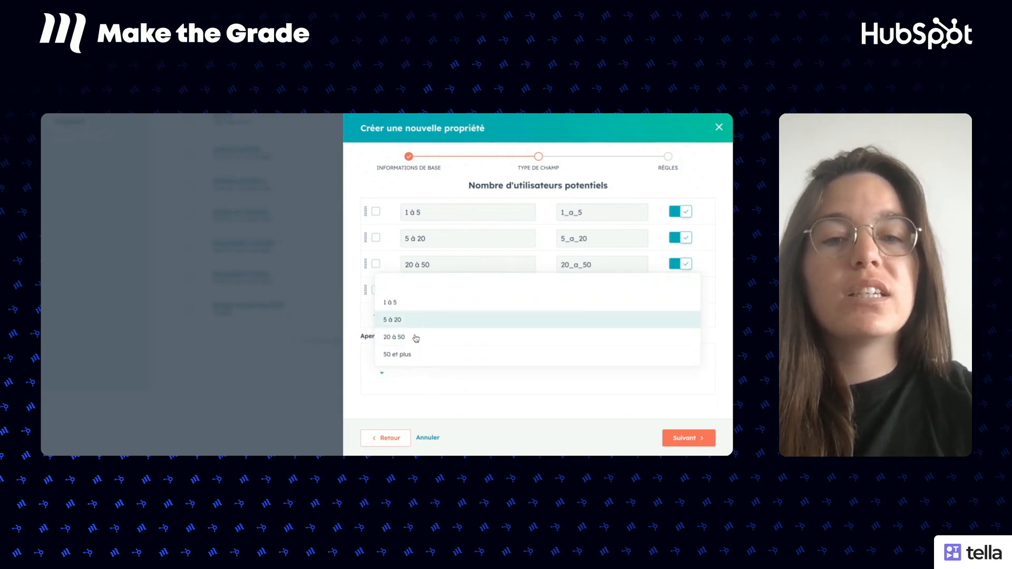
click(407, 407)
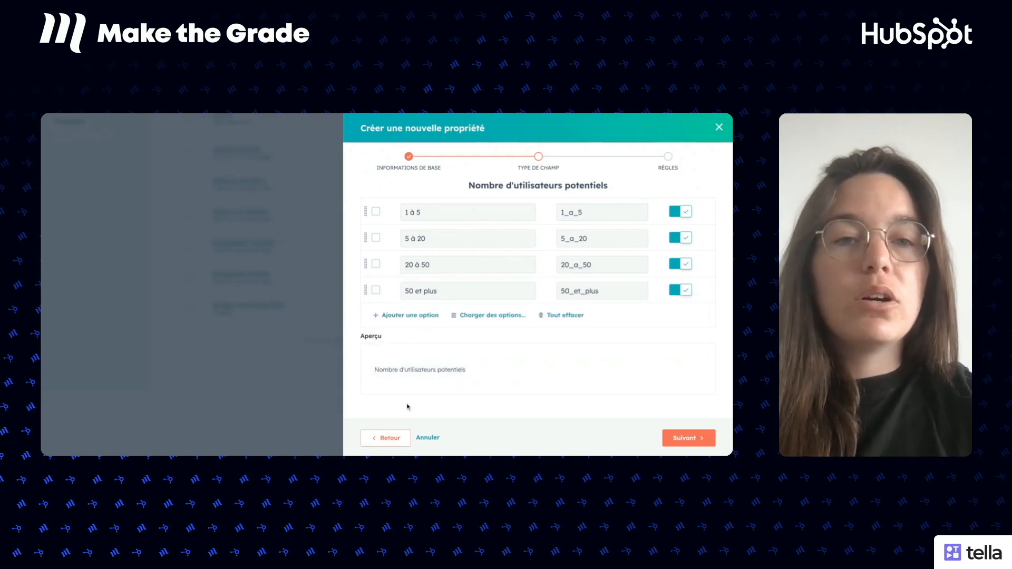
scroll(408, 408, up, 3)
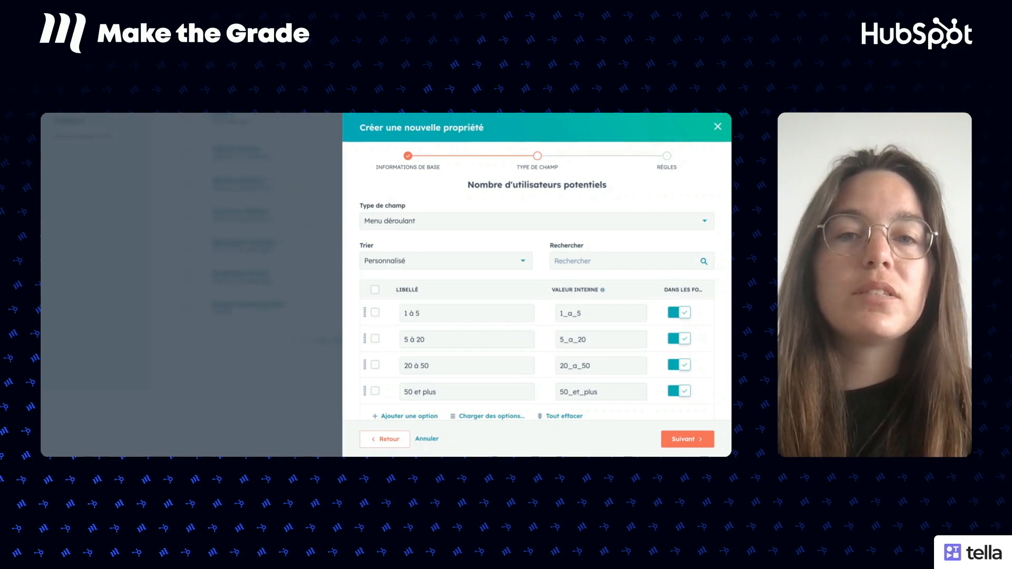
click(436, 392)
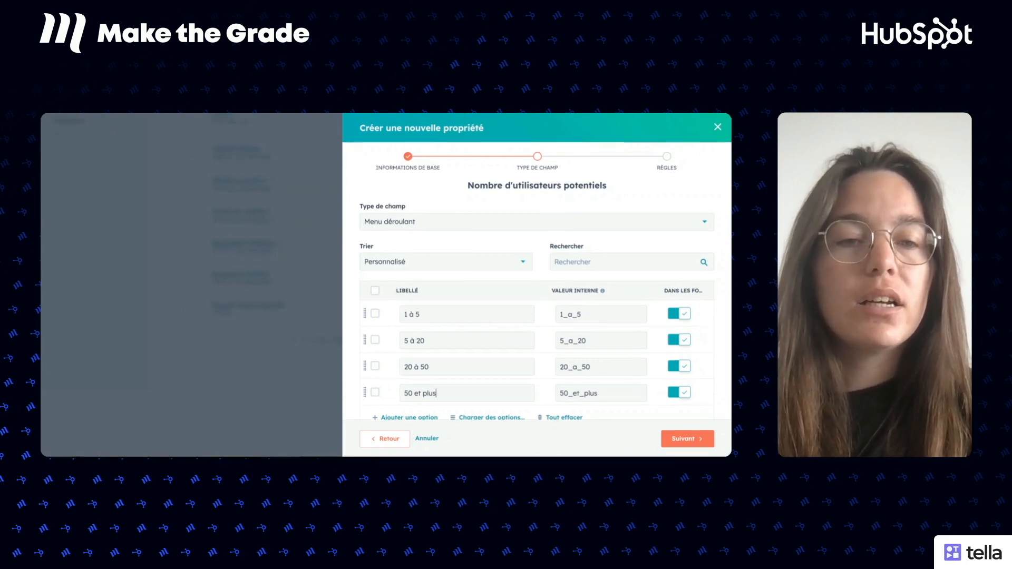
click(682, 440)
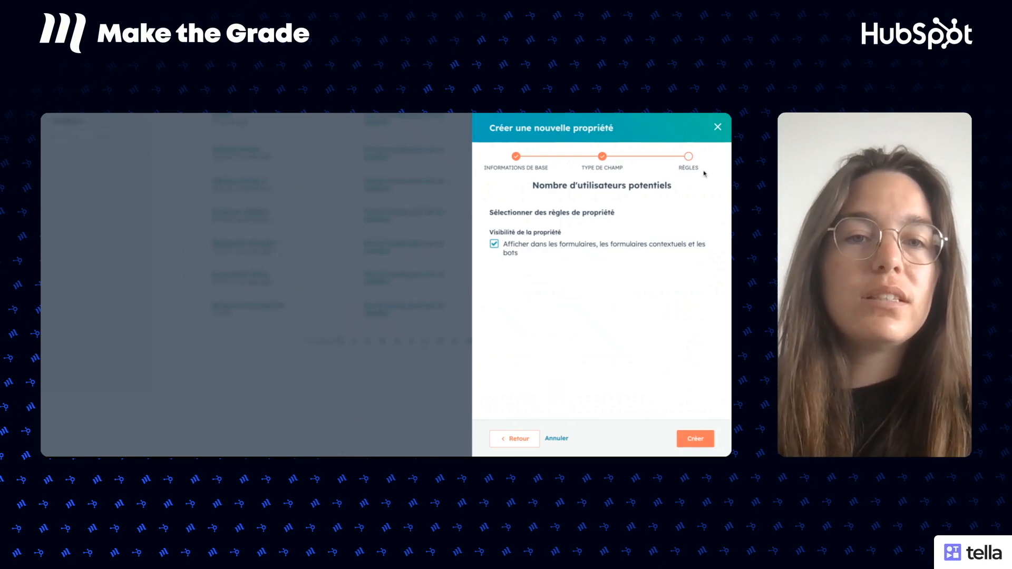